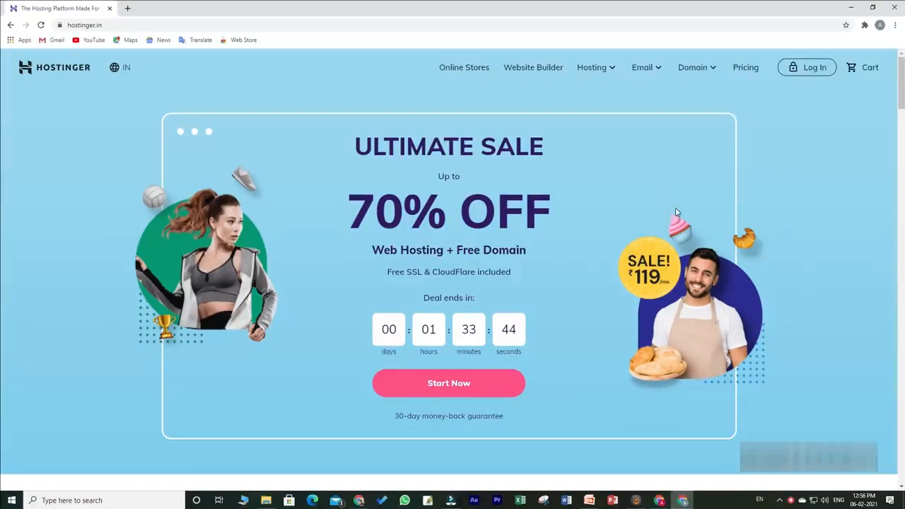
Step: Open the shared web hosting plans and select the Premium Web Hosting plan
mouse_move(612, 70)
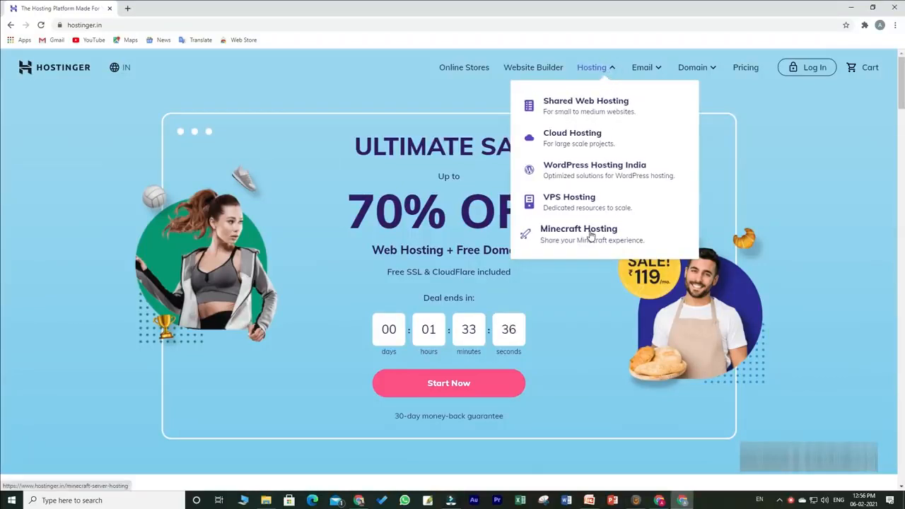
click(631, 114)
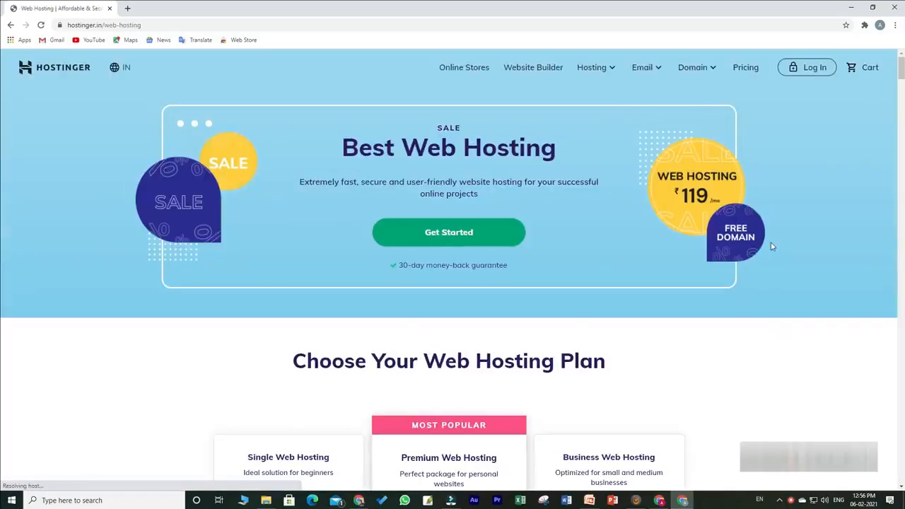
scroll(800, 324, down, 3)
scroll(800, 324, down, 2)
scroll(800, 324, up, 1)
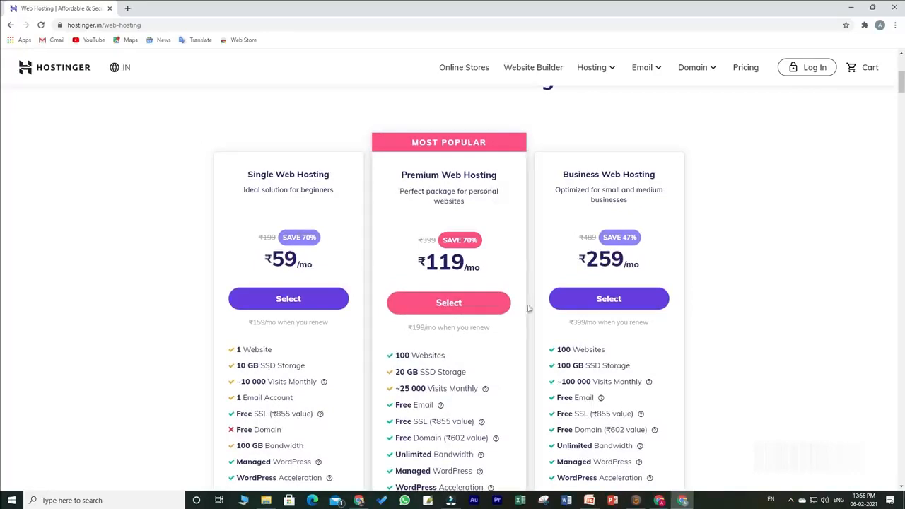
scroll(506, 355, down, 1)
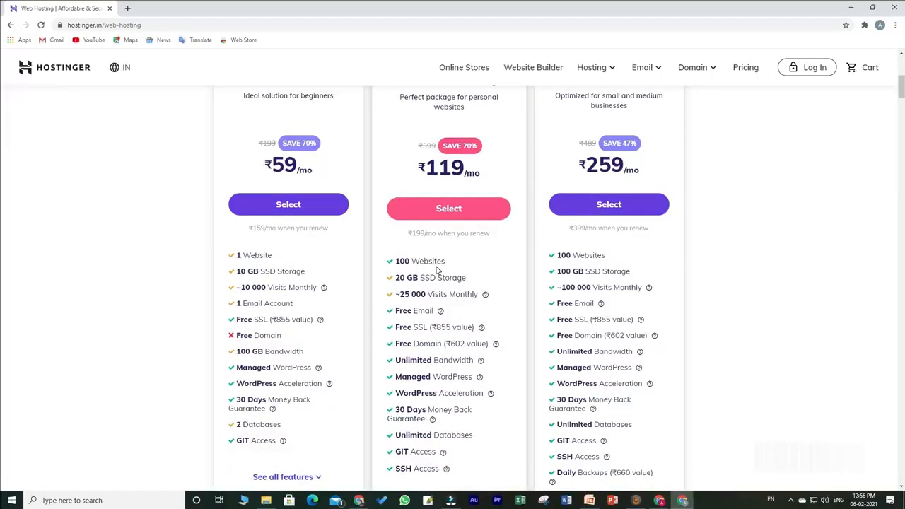
click(460, 210)
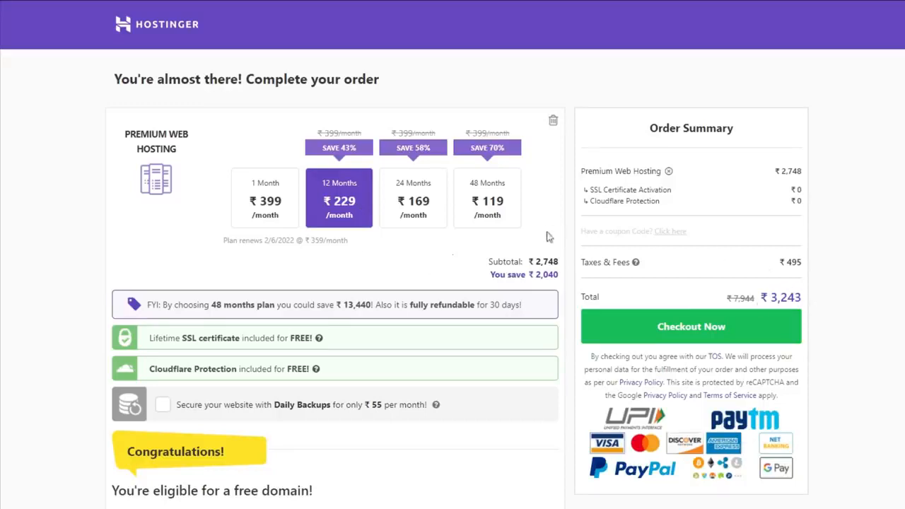
Step: Apply the coupon code MYBIGGUIDE to the Premium Web Hosting order and proceed to checkout
click(677, 234)
click(683, 239)
text(MYBIGGUIDE)
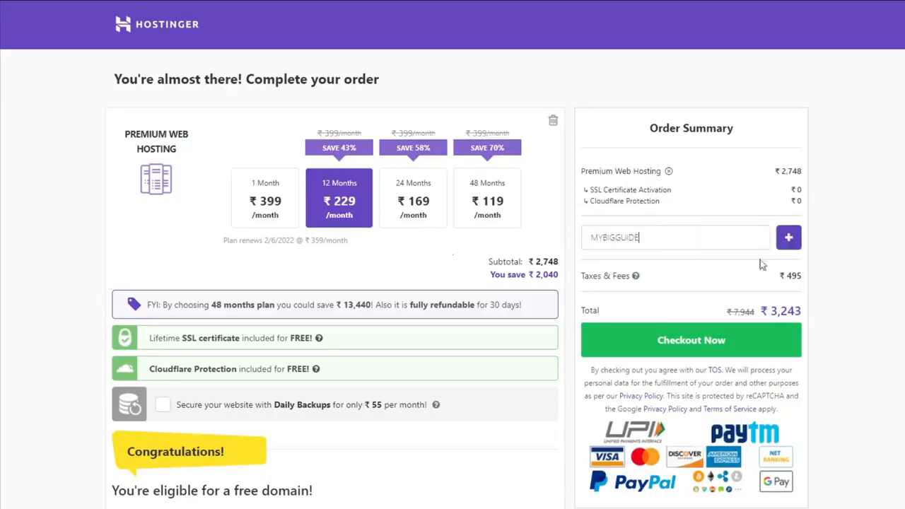
click(789, 238)
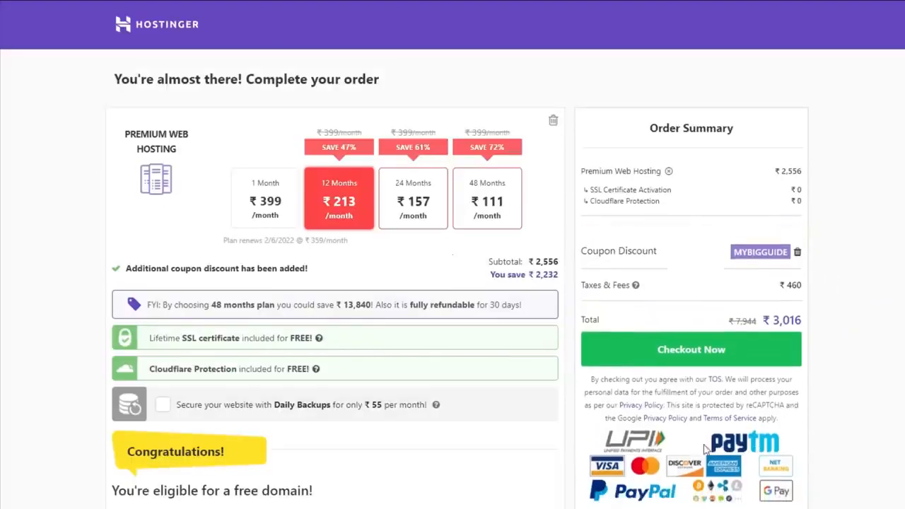
click(693, 335)
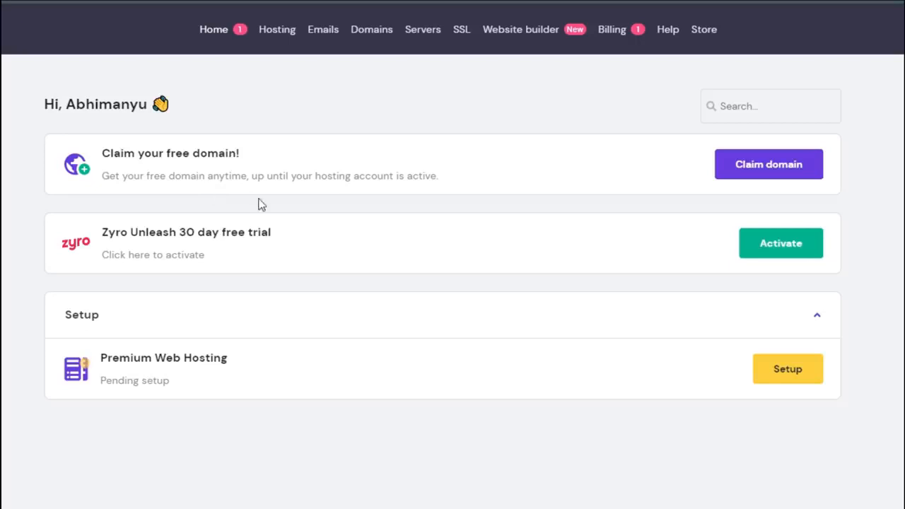
Step: Claim the free domain sharmajikishop.com
click(776, 176)
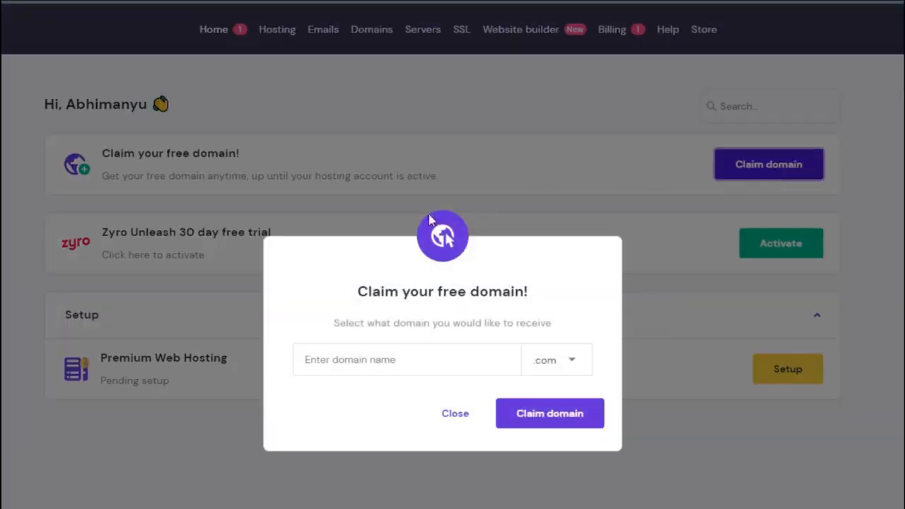
click(345, 363)
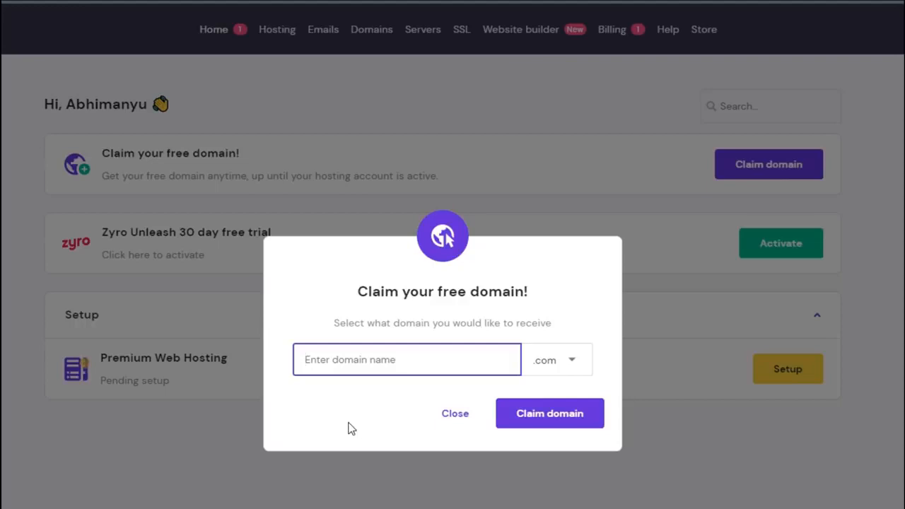
text(sharmajikishop)
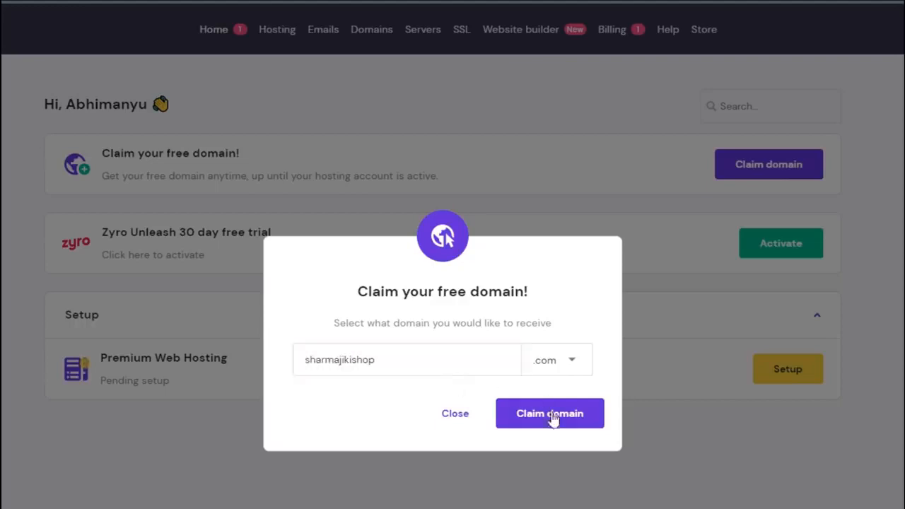
click(551, 423)
click(552, 424)
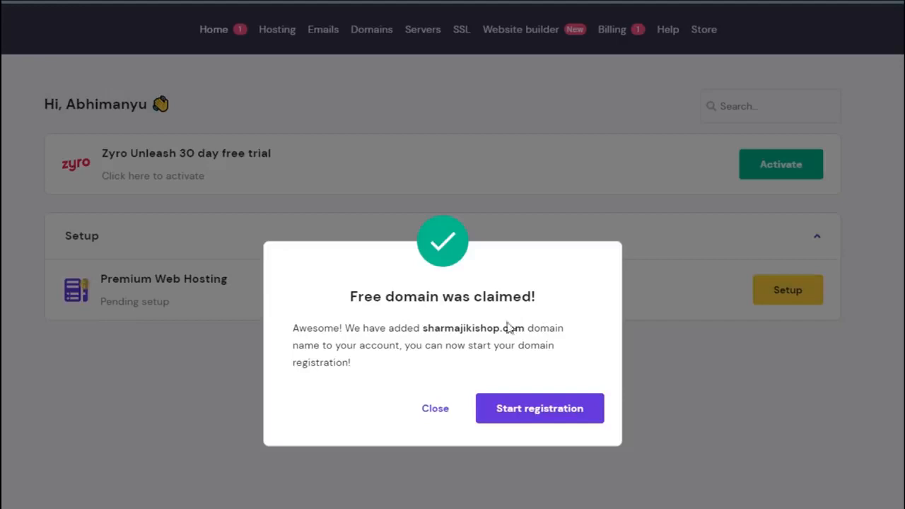
Step: Register sharmajikishop.com with India as country and Personal as registrant type, and resend the verification email
click(530, 416)
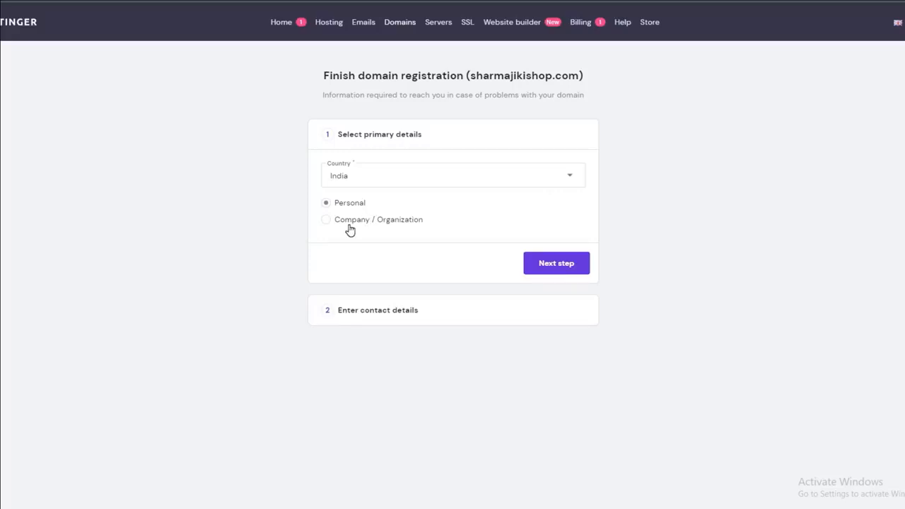
click(565, 272)
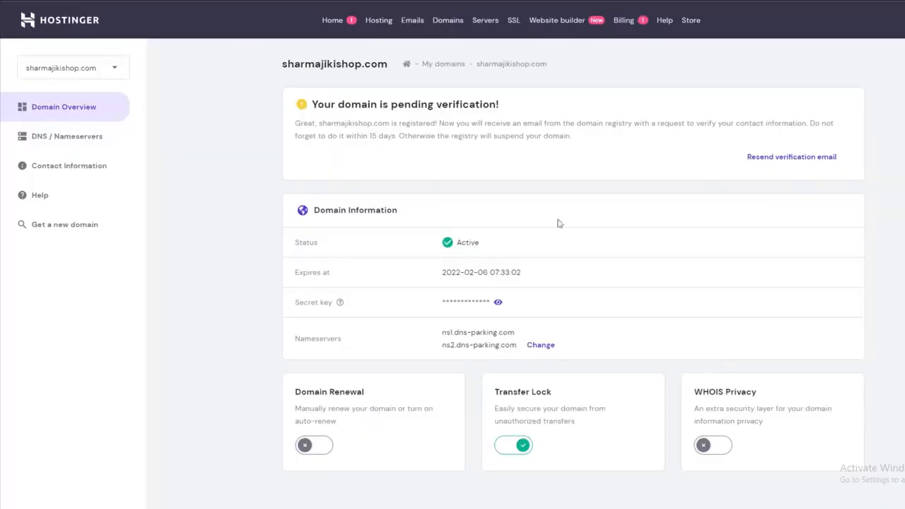
click(797, 160)
click(792, 157)
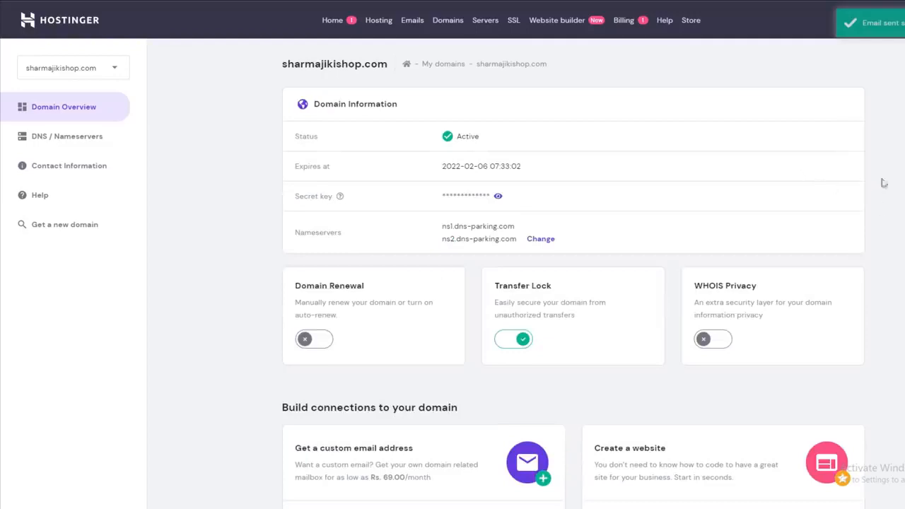
Step: Start the guided setup of the Premium Web Hosting plan and choose sharmajikishop.com as its domain
click(380, 22)
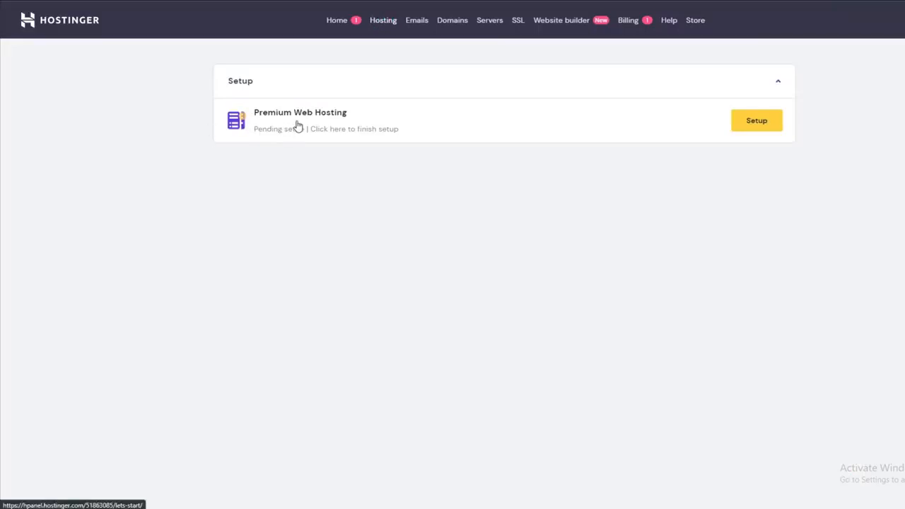
click(757, 130)
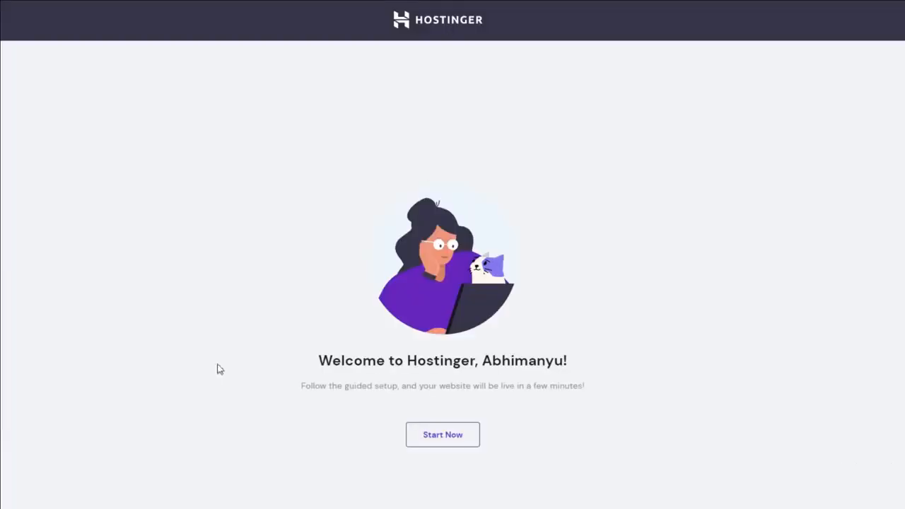
click(452, 443)
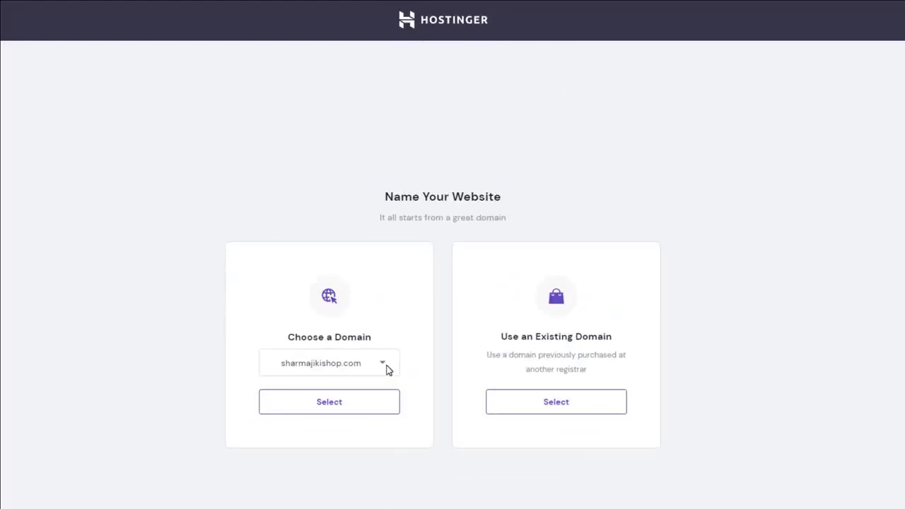
click(324, 416)
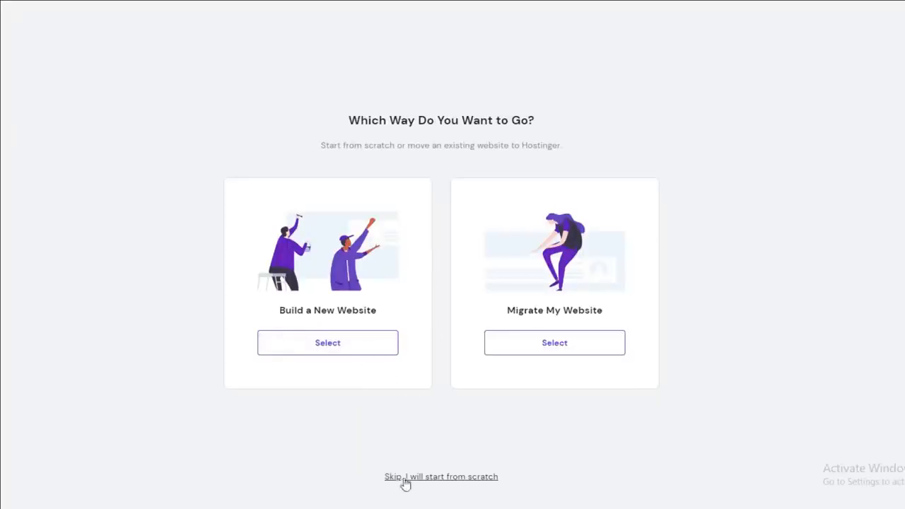
Step: Choose to build a new website as a first-time builder and select WordPress as the platform
click(319, 348)
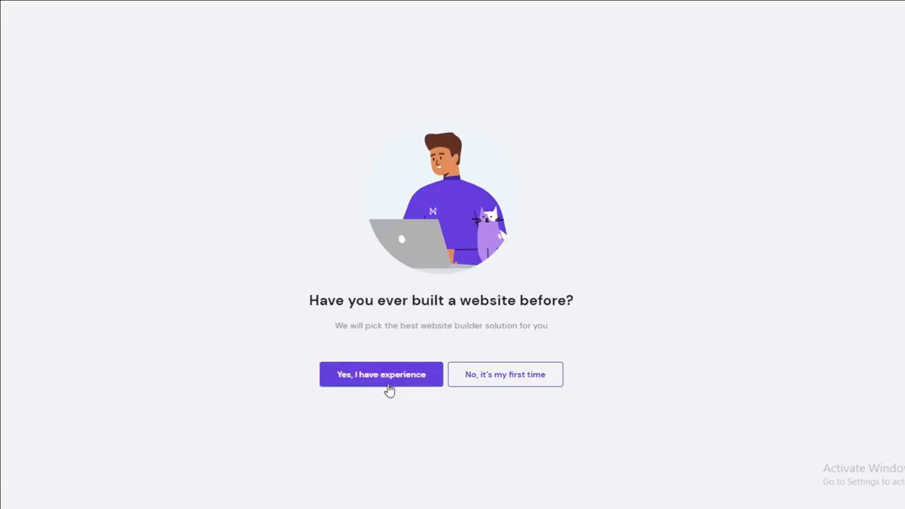
click(497, 386)
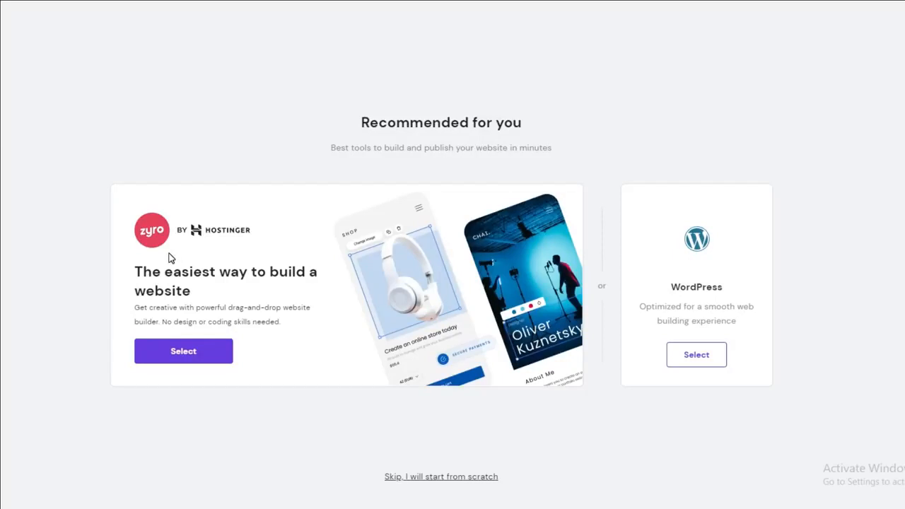
click(192, 359)
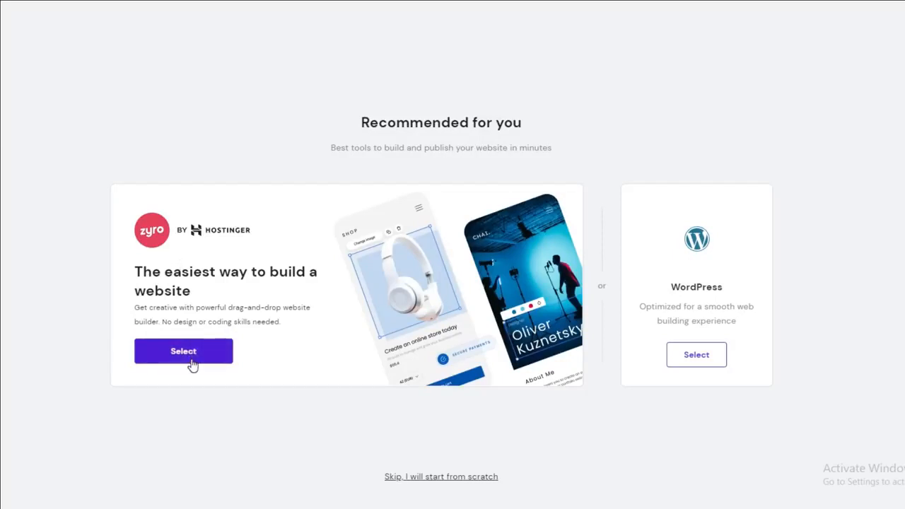
click(704, 363)
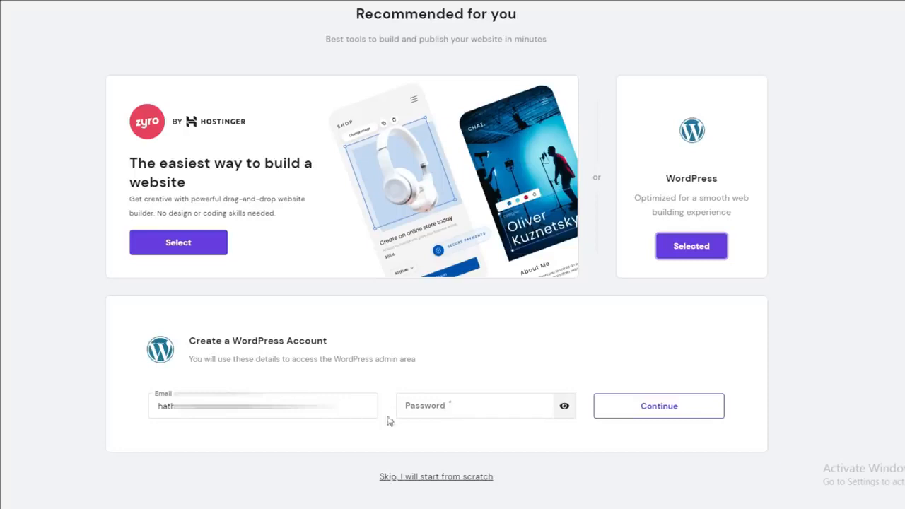
Step: Enter the password for the new WordPress account and continue to the template selection
click(447, 408)
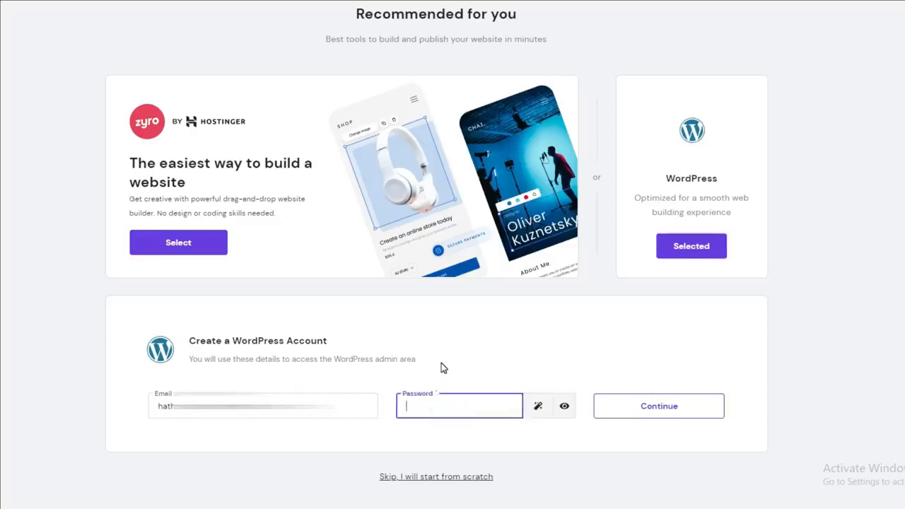
text(*********)
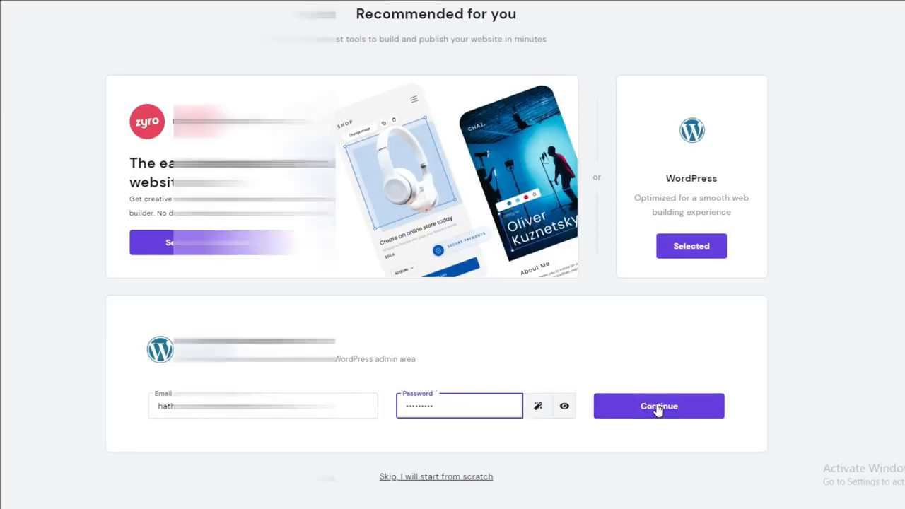
click(658, 408)
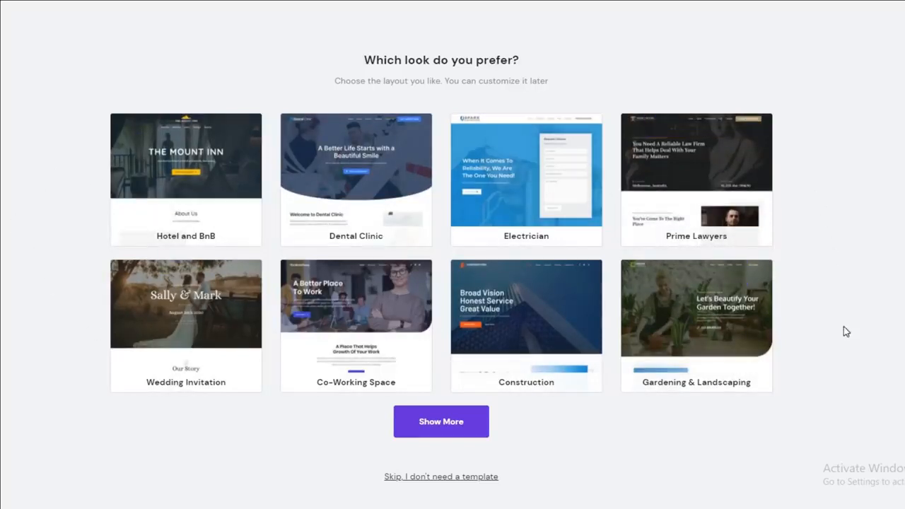
Step: Browse more website templates and select the Motivational Speaker template
click(430, 428)
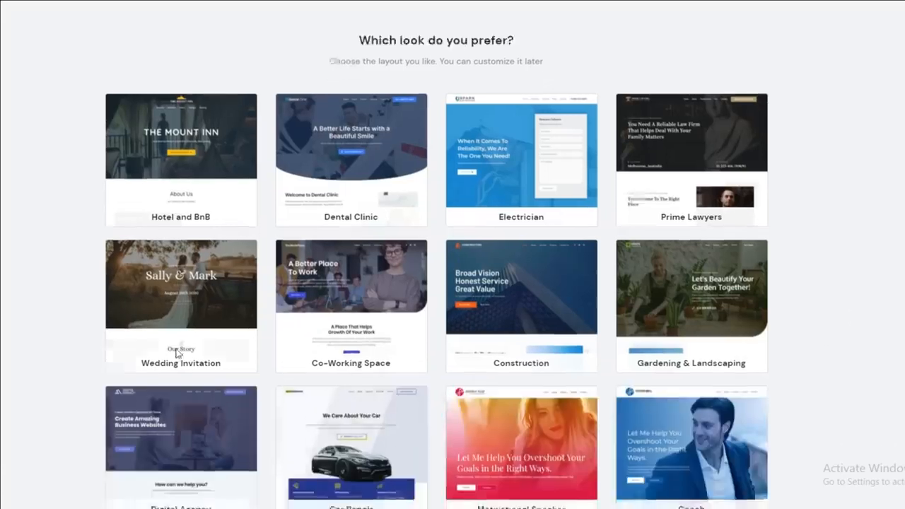
scroll(68, 324, down, 4)
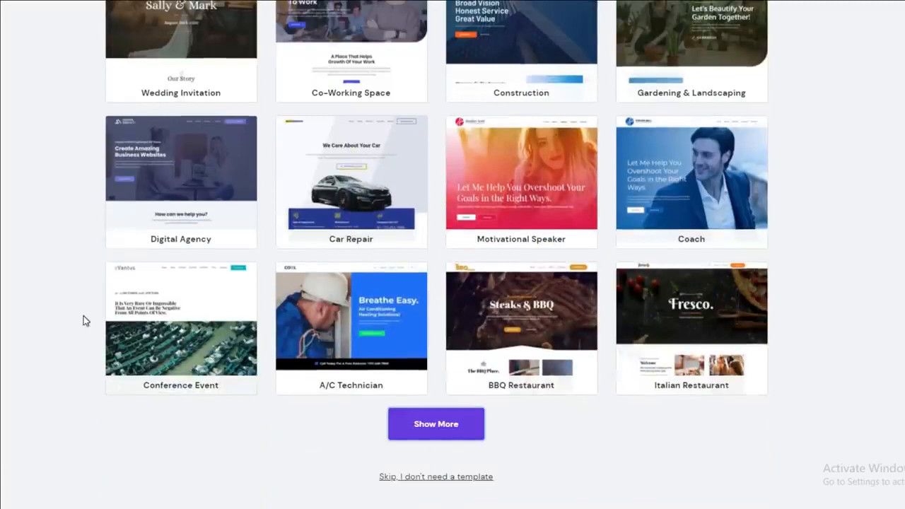
scroll(83, 320, up, 1)
scroll(82, 320, up, 2)
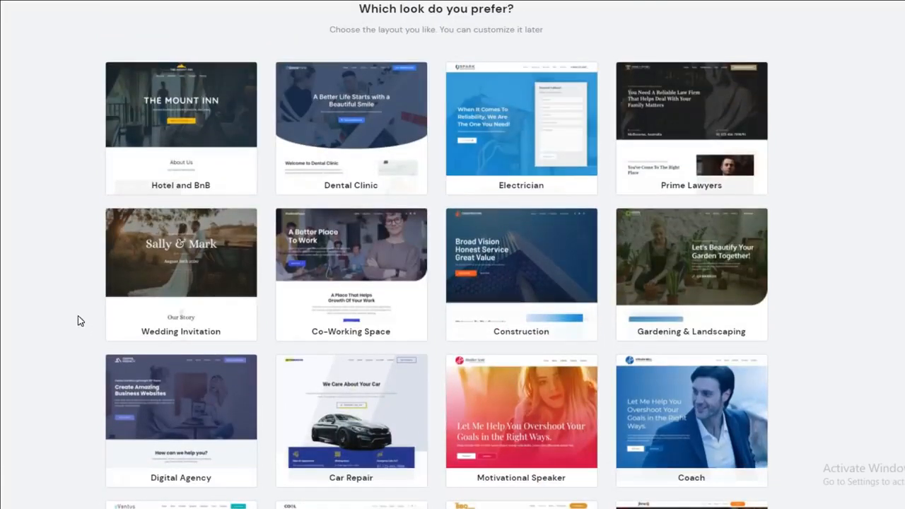
scroll(61, 324, down, 2)
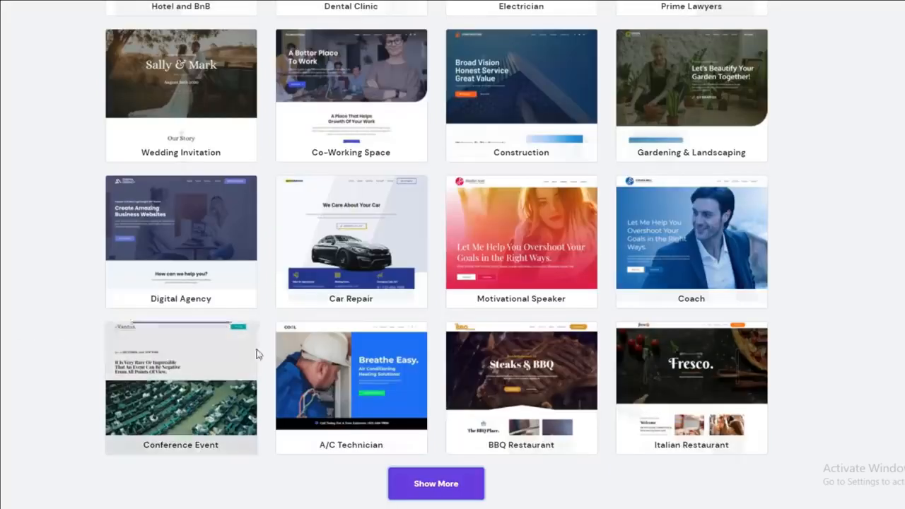
mouse_move(547, 246)
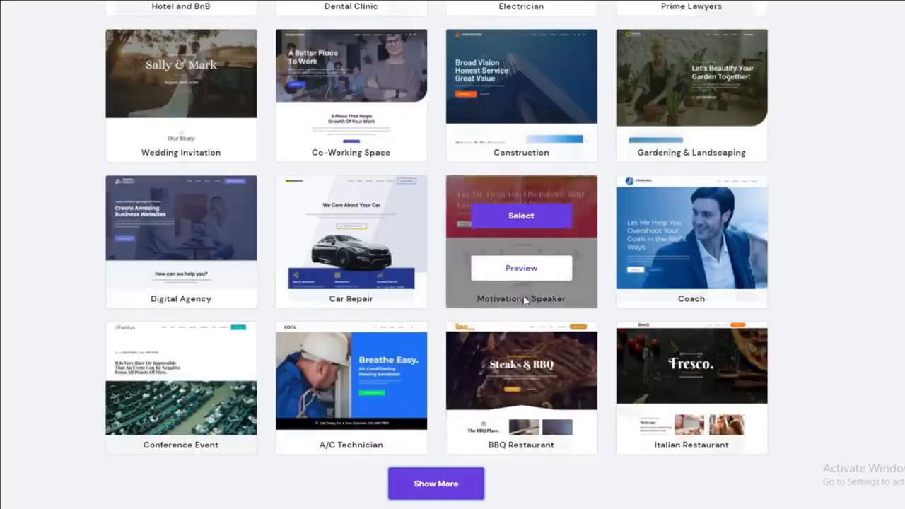
click(518, 220)
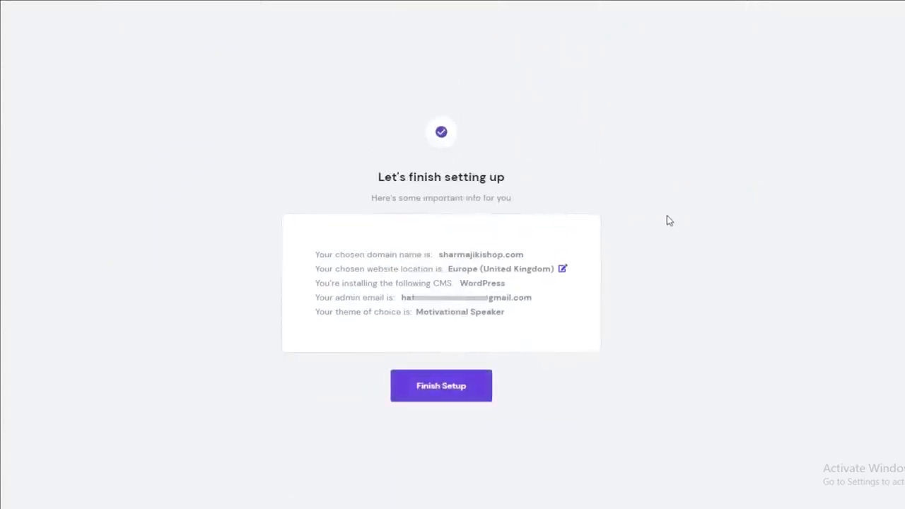
Step: Finish the hosting setup and open the WordPress dashboard of the new website
click(427, 398)
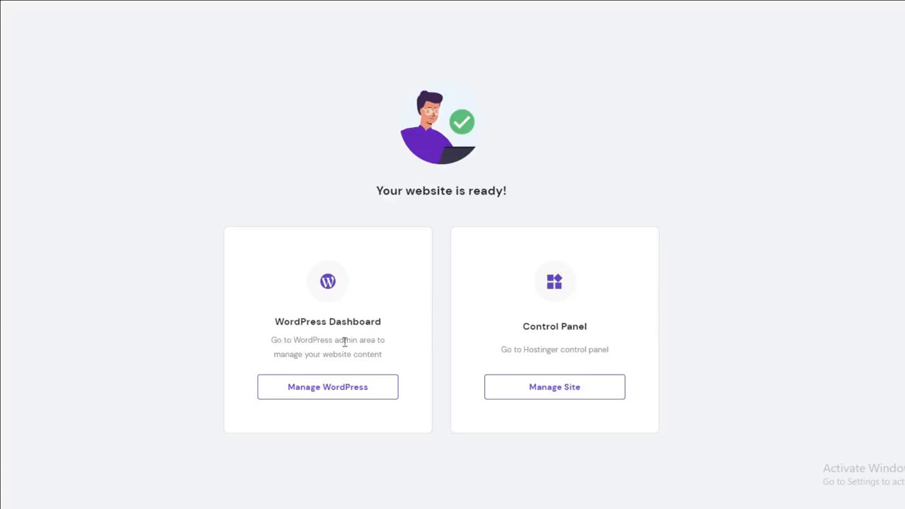
click(337, 397)
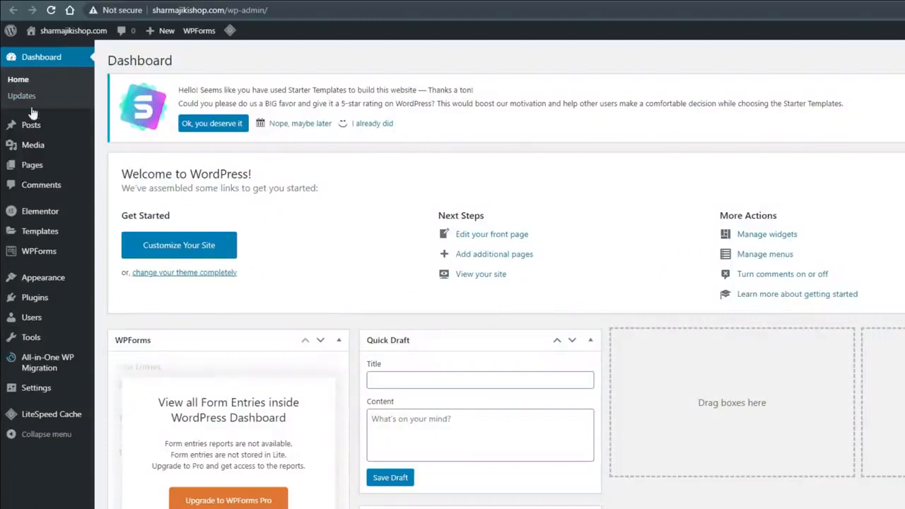
Step: Open the live website from the dashboard and look through its home page down to the lower sections and back
mouse_move(42, 415)
mouse_move(69, 42)
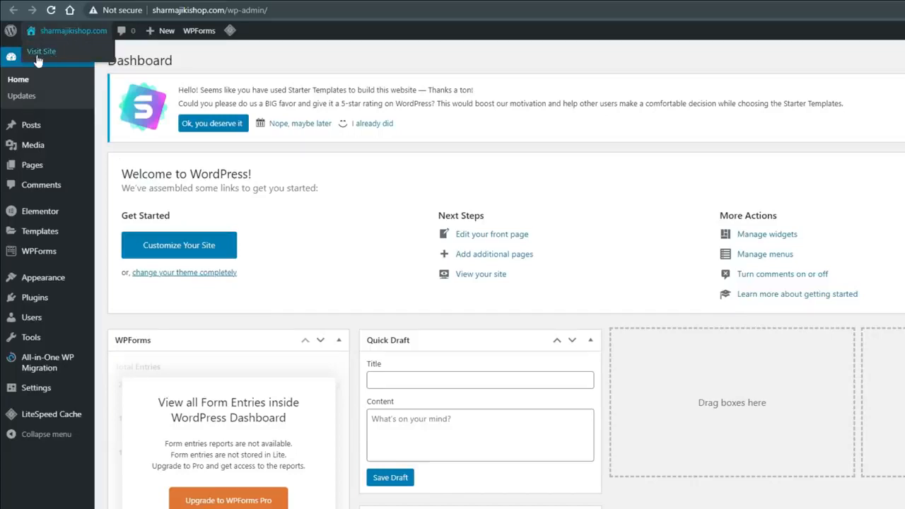
click(42, 56)
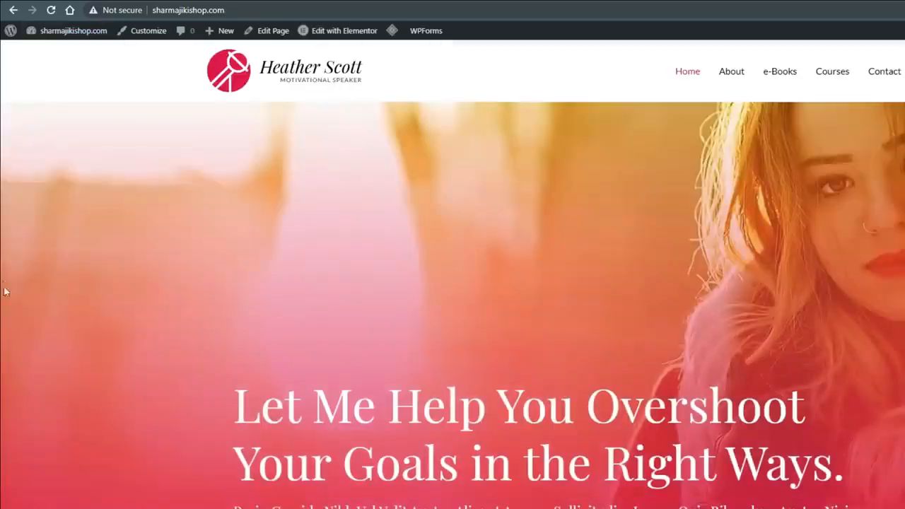
scroll(8, 309, down, 4)
scroll(7, 309, down, 5)
scroll(16, 330, down, 6)
scroll(15, 330, up, 6)
scroll(14, 330, up, 9)
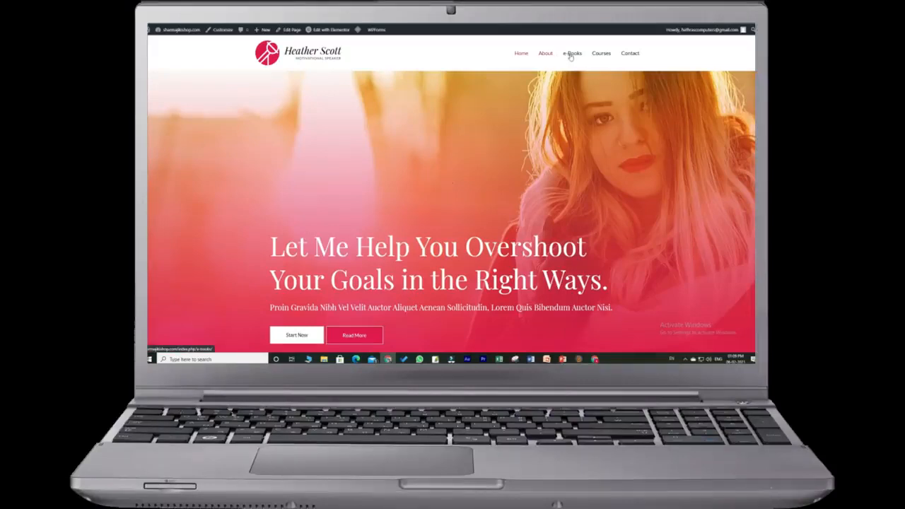
scroll(633, 142, down, 10)
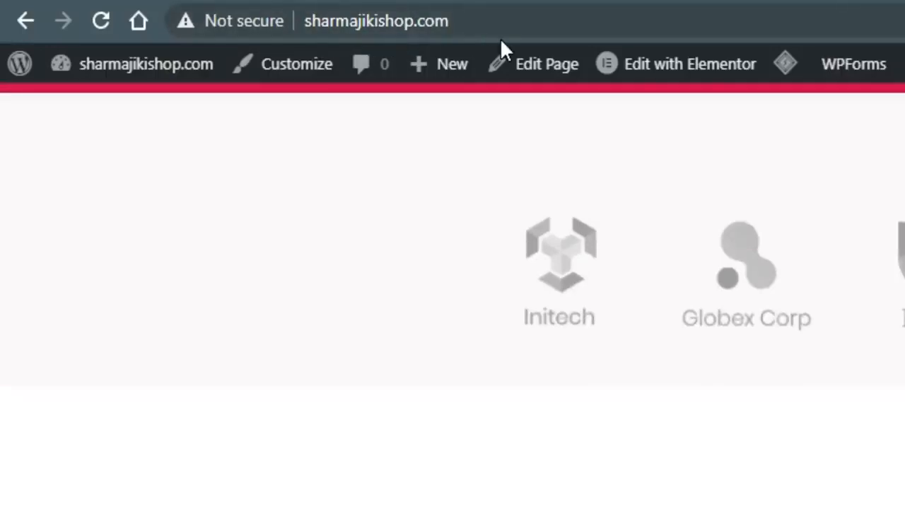
scroll(283, 173, up, 6)
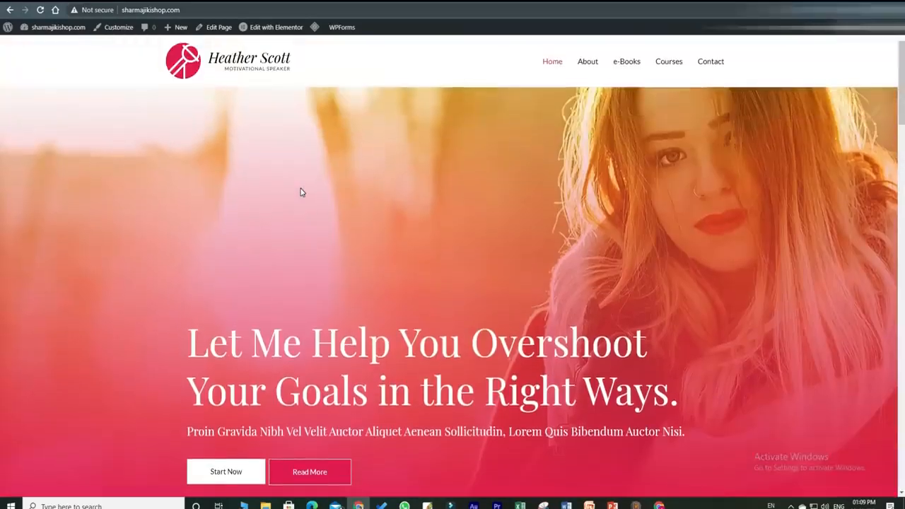
scroll(301, 192, down, 1)
scroll(302, 191, up, 1)
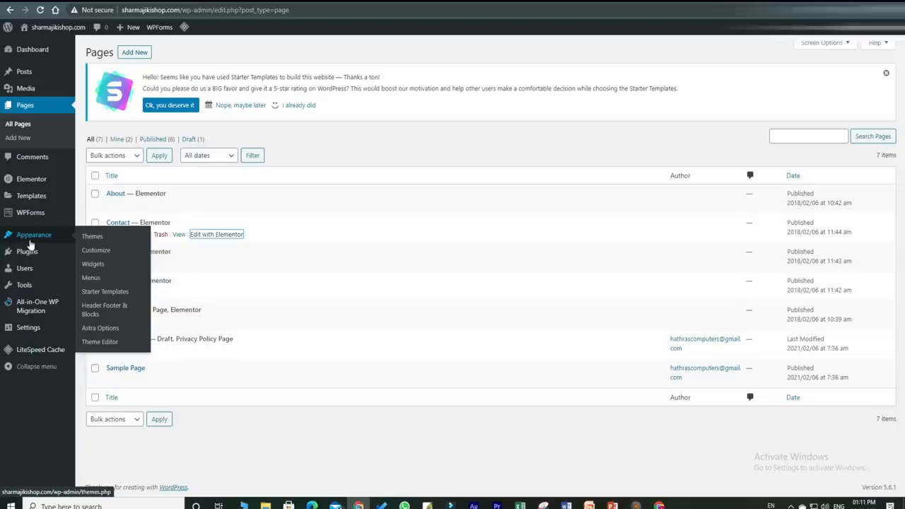
Step: Open the active Astra theme for customization and bring up the site identity settings of the header logo
click(98, 241)
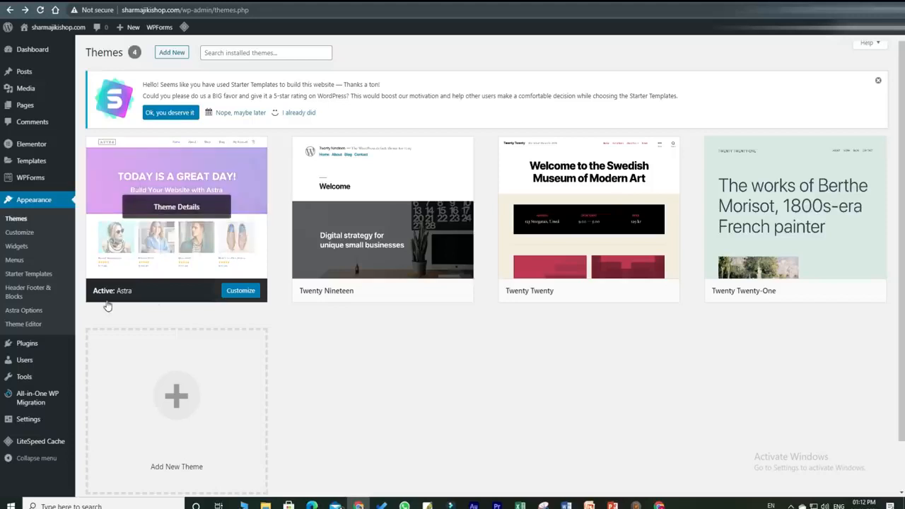
click(242, 297)
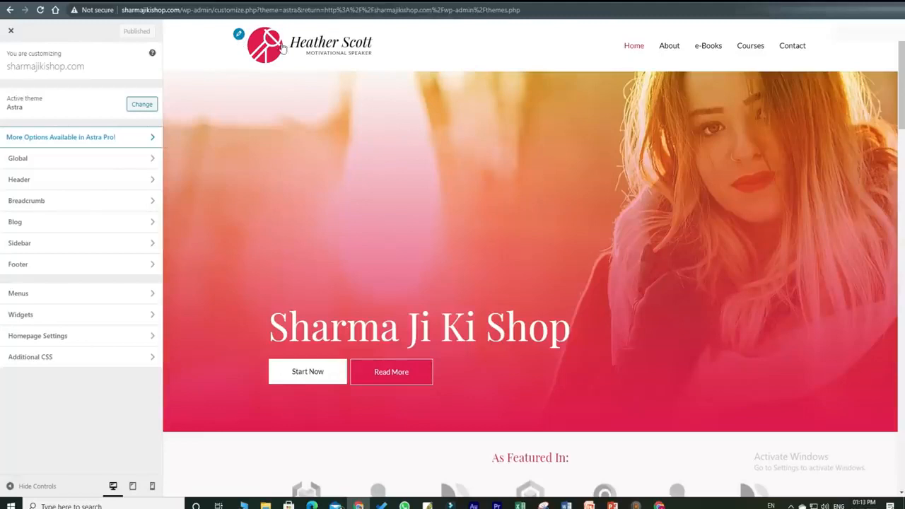
click(238, 35)
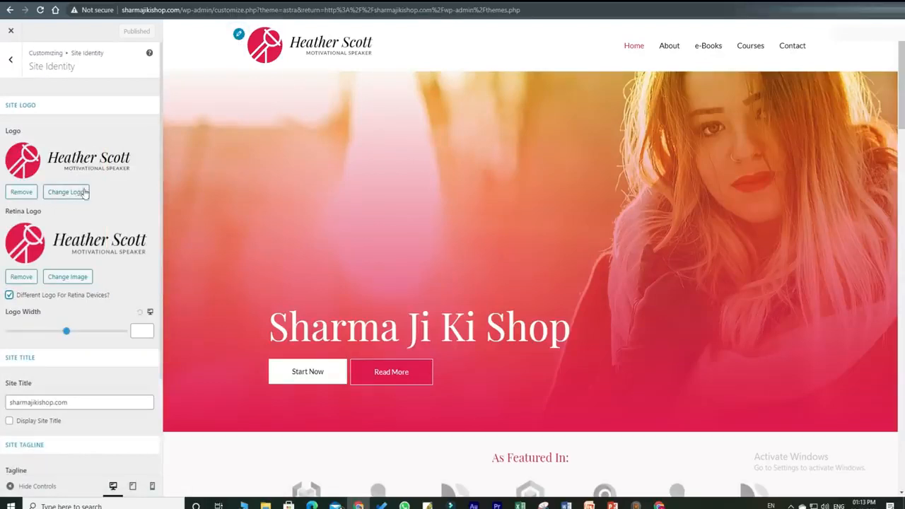
Step: Remove the header logo, display the site title in its place, and check the page preview
click(24, 196)
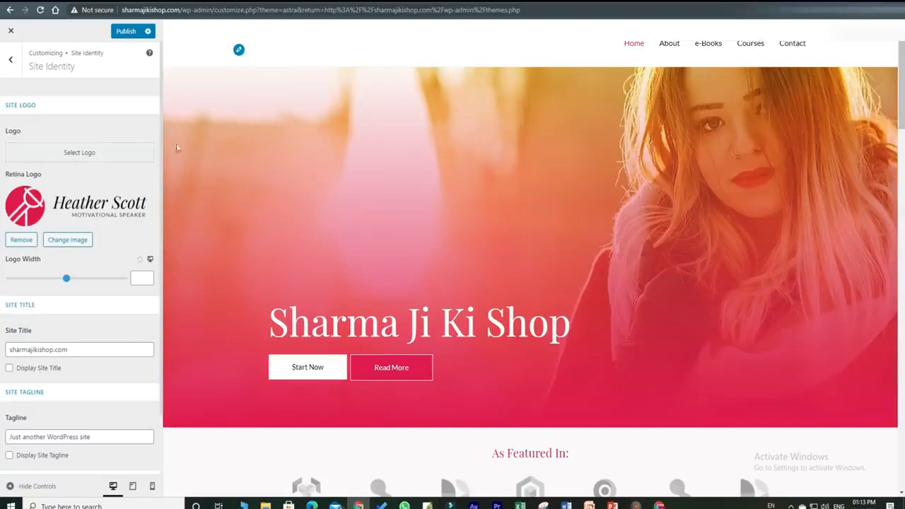
click(8, 369)
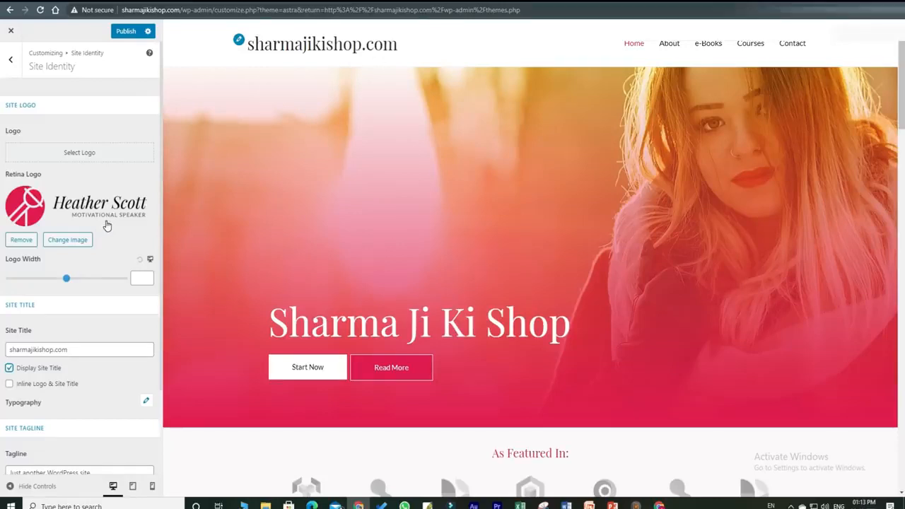
scroll(340, 260, down, 4)
scroll(410, 283, down, 4)
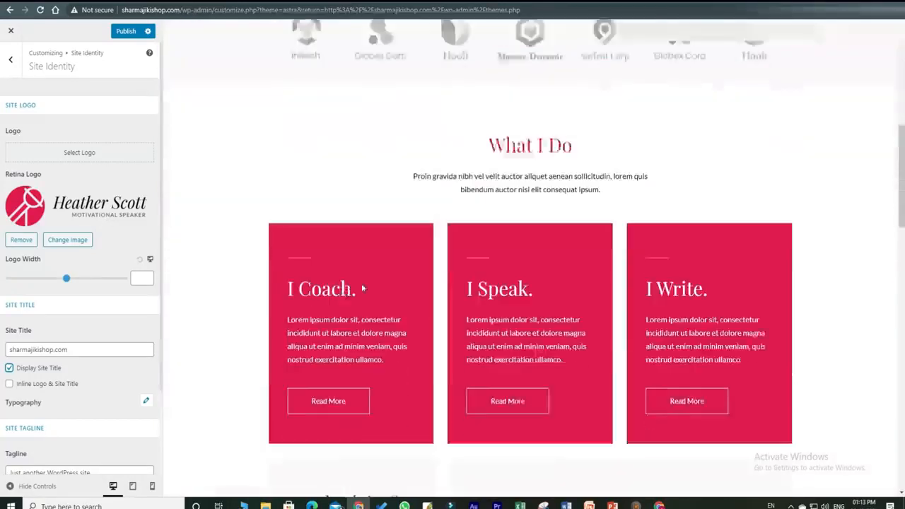
scroll(214, 289, up, 4)
Step: Leave the site identity settings, publish the theme changes and close the customizer
click(20, 71)
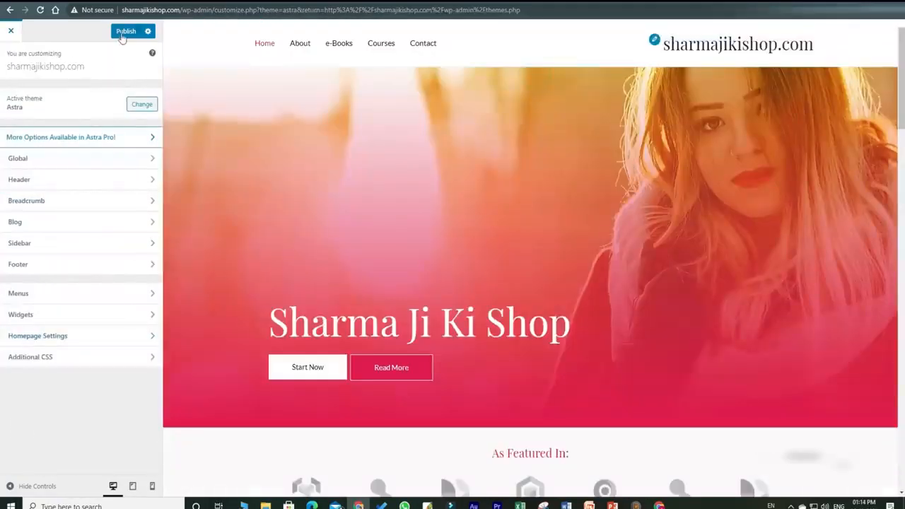
click(123, 33)
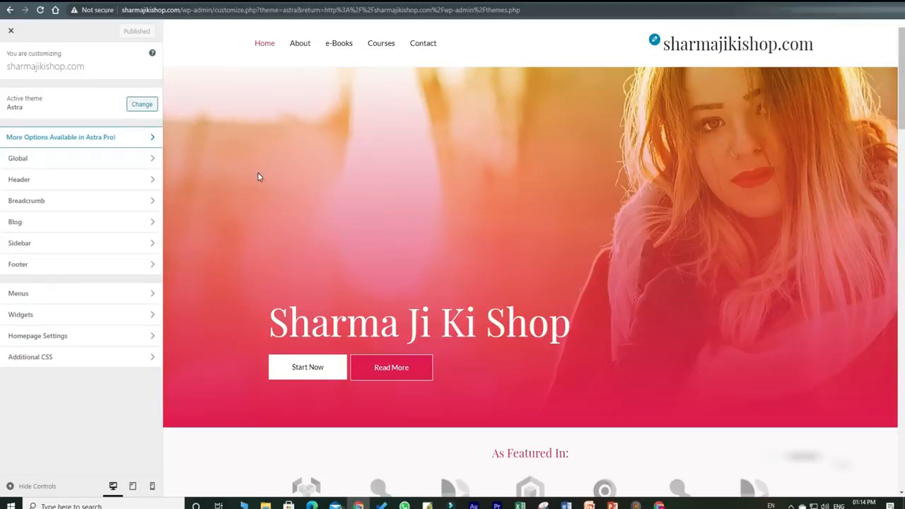
click(11, 30)
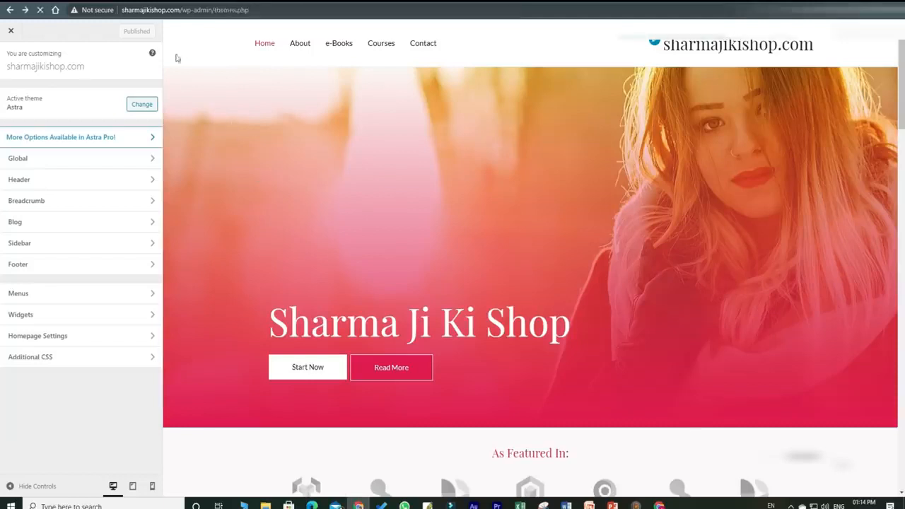